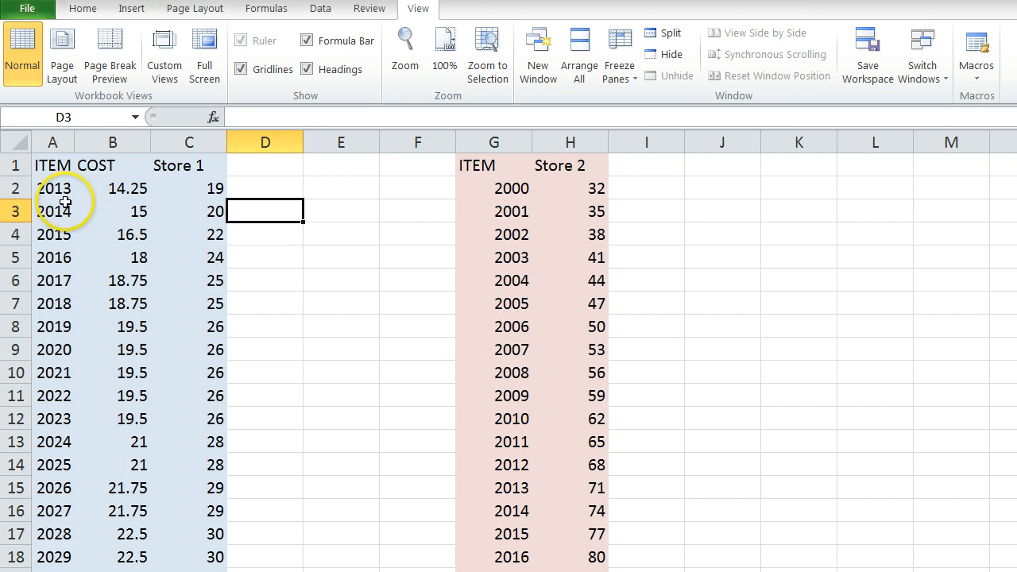
Examine the Store 1 and Store 2 tables, comparing where item 2013 and its price appear in each
left_click(59, 192)
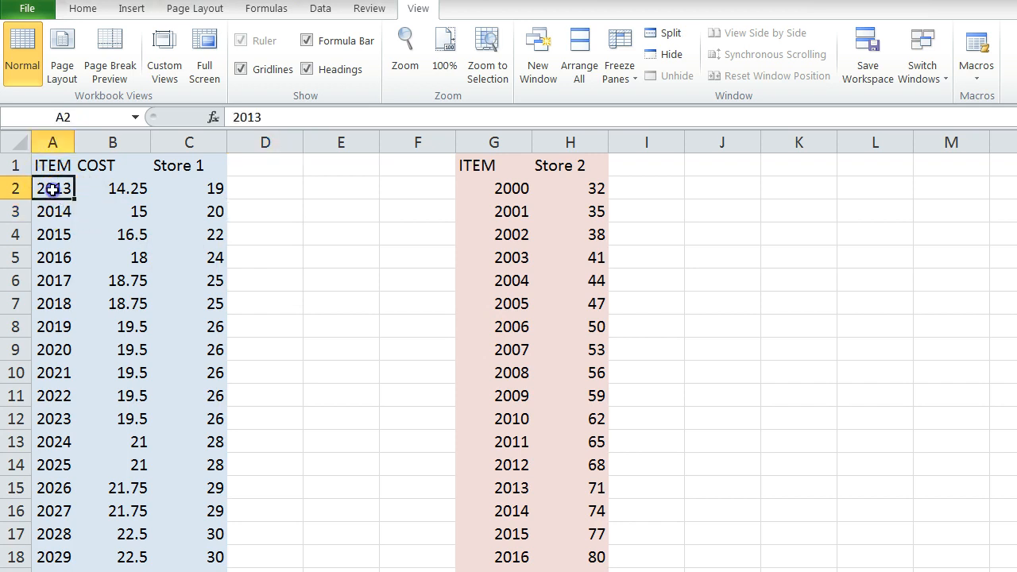
left_click(507, 211)
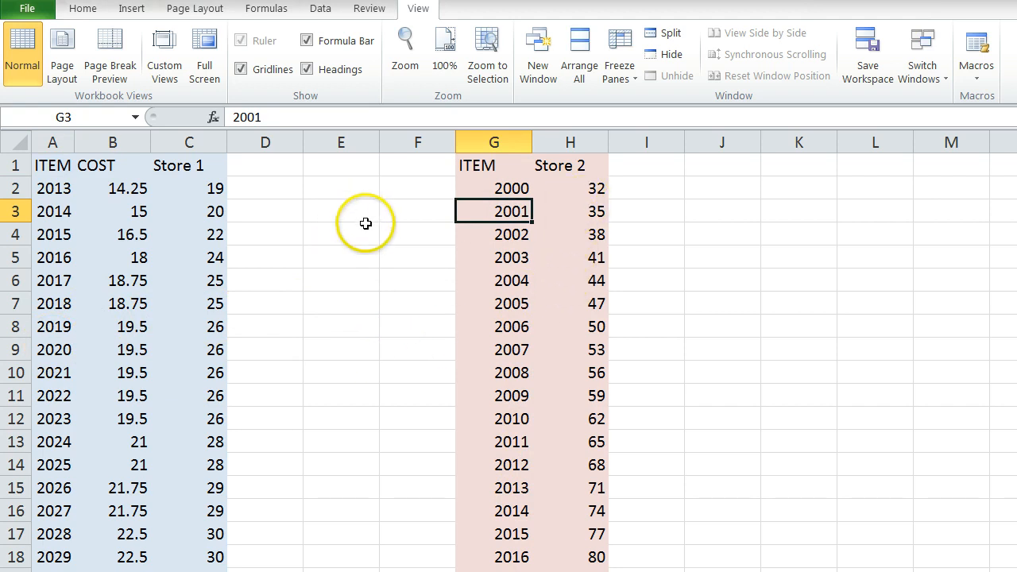
left_click(183, 172)
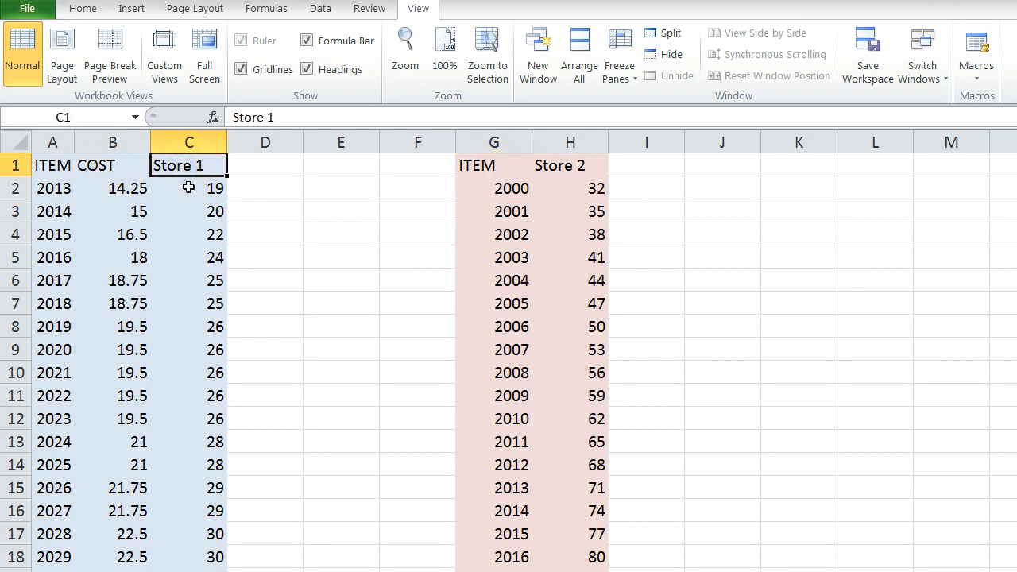
left_click(189, 188)
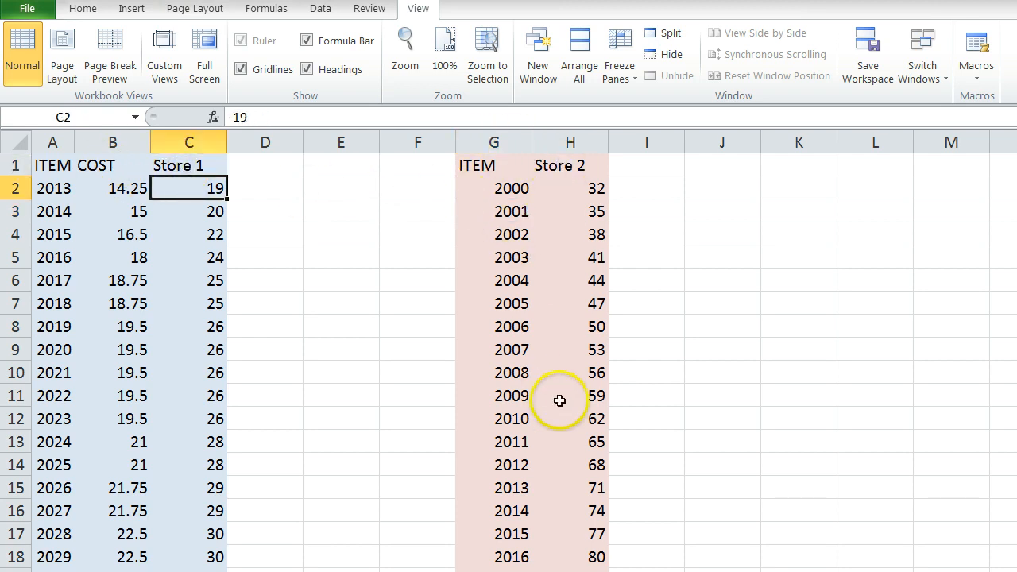
left_click(585, 487)
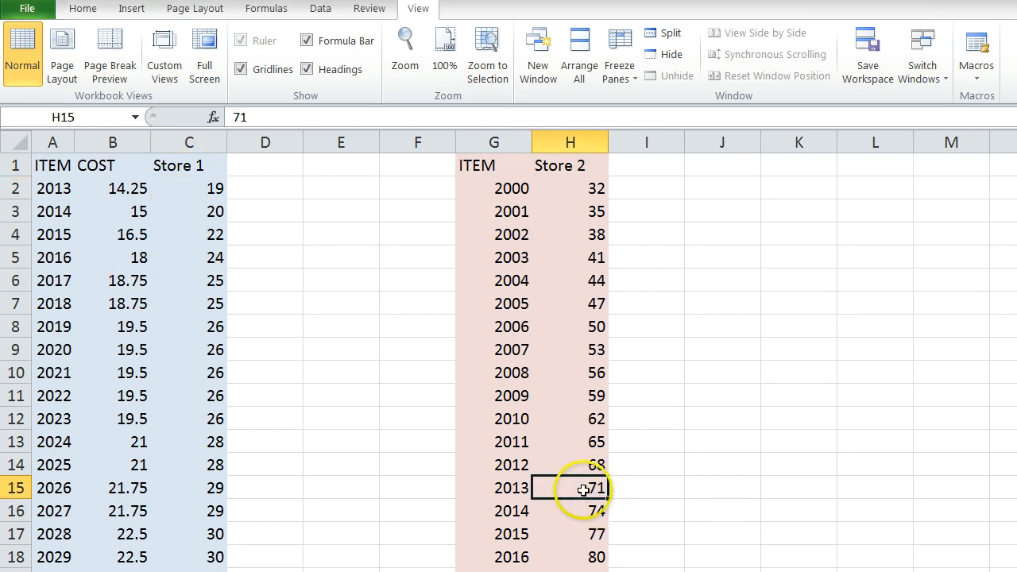
left_click(503, 488)
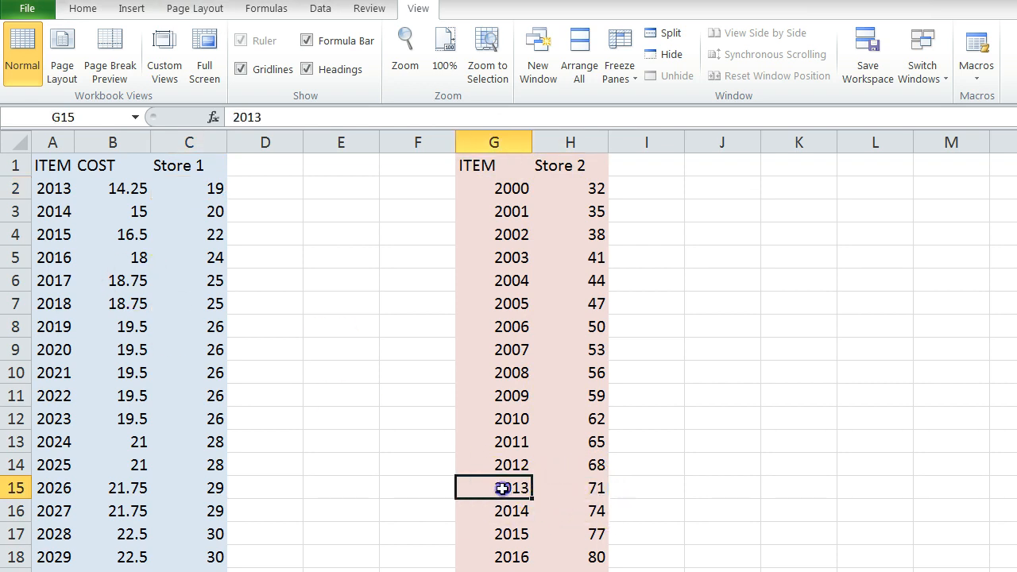
left_click(578, 488)
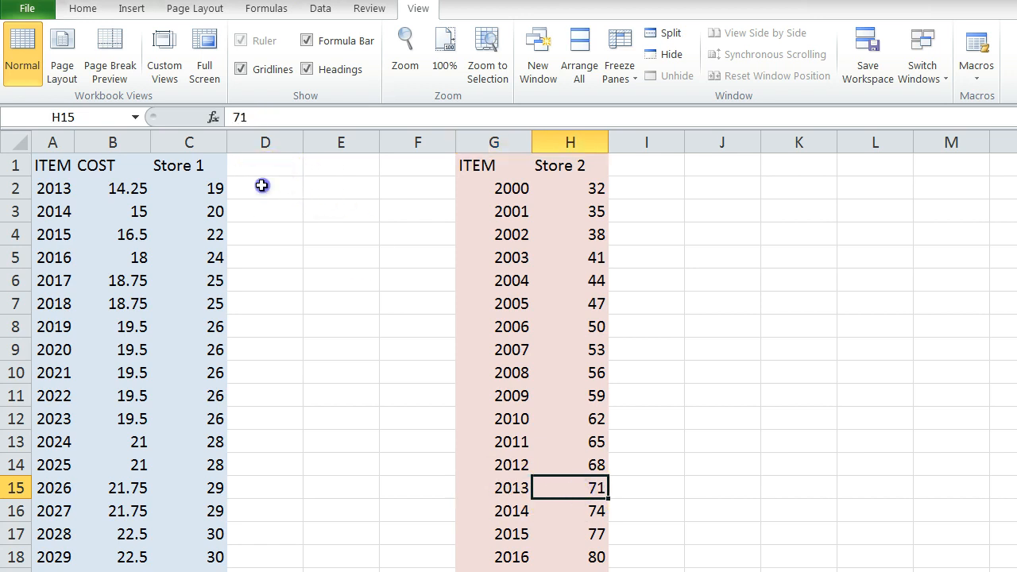
left_click(264, 186)
left_click(42, 190)
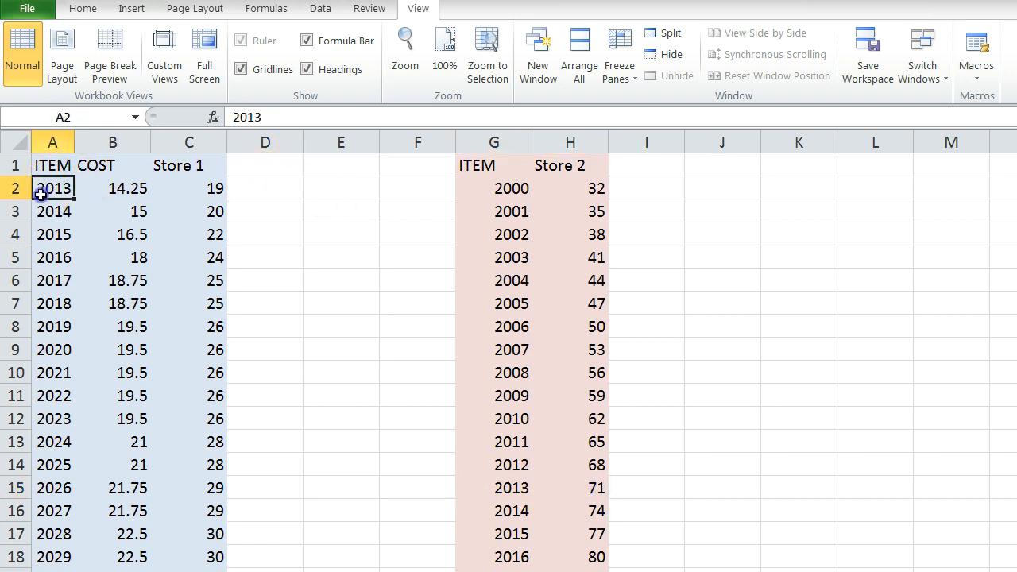
Search for the vlookup function and insert VLOOKUP into cell D2, beside the first Store 1 price
left_click(252, 189)
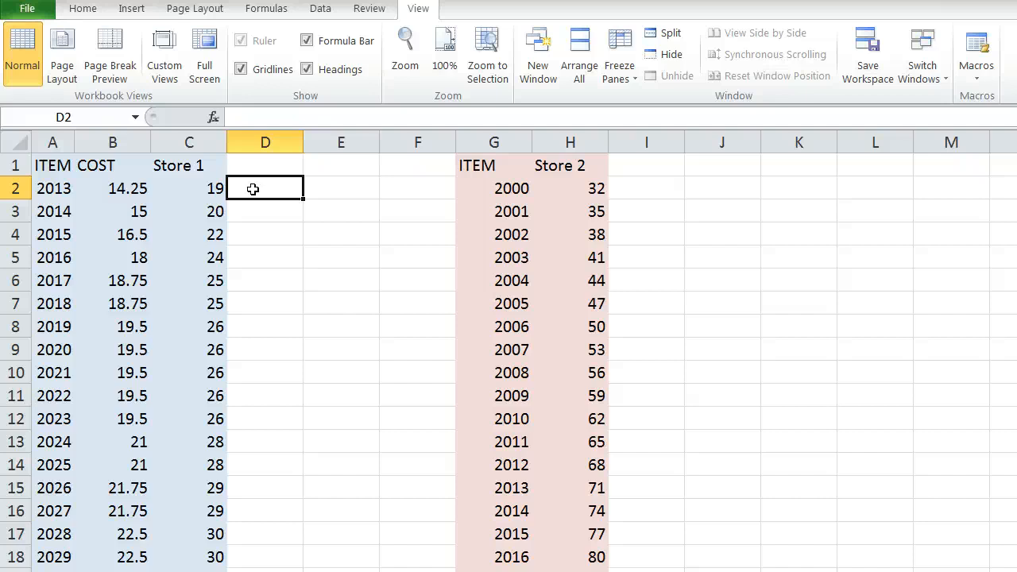
left_click(263, 9)
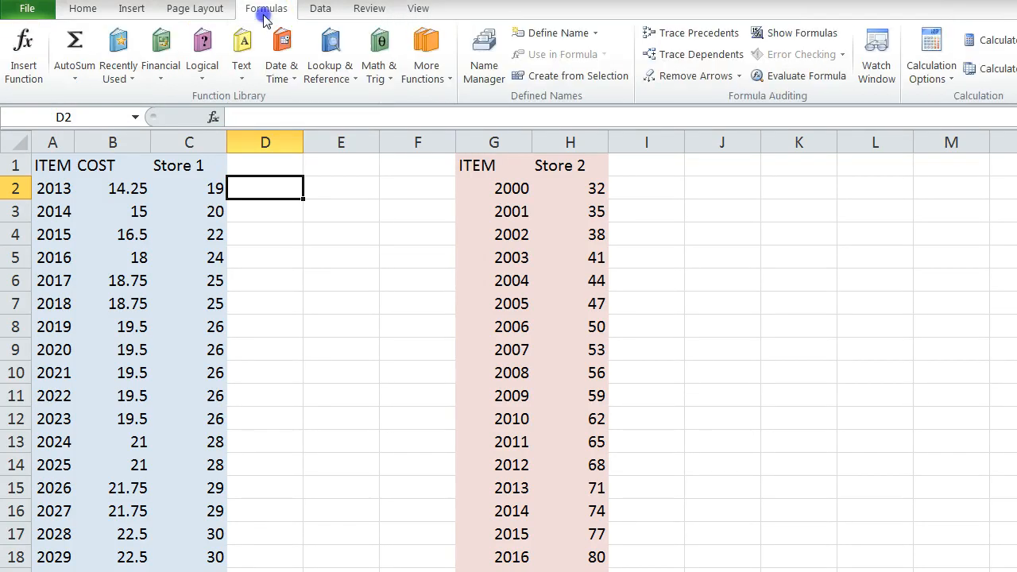
left_click(24, 57)
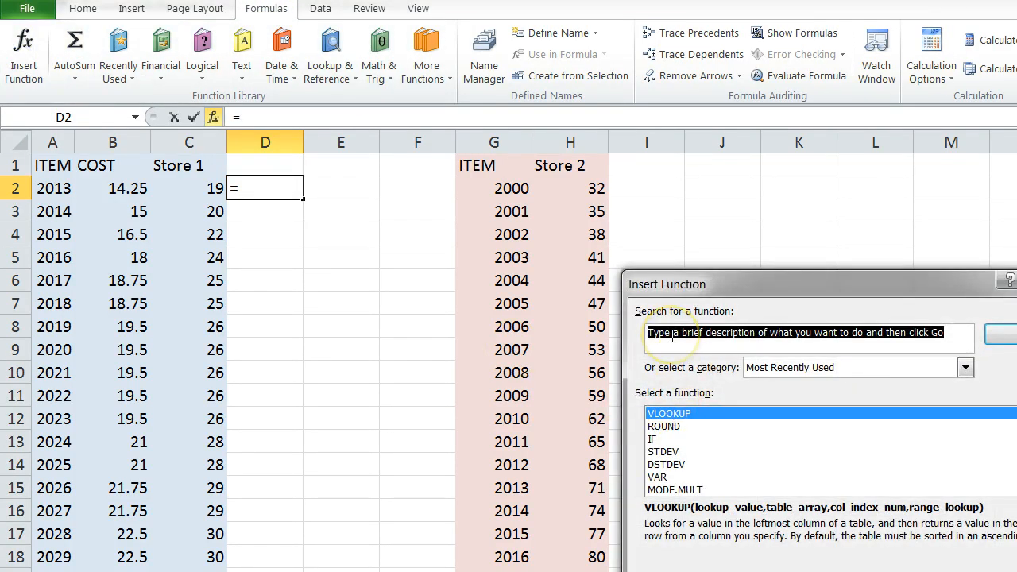
type("V")
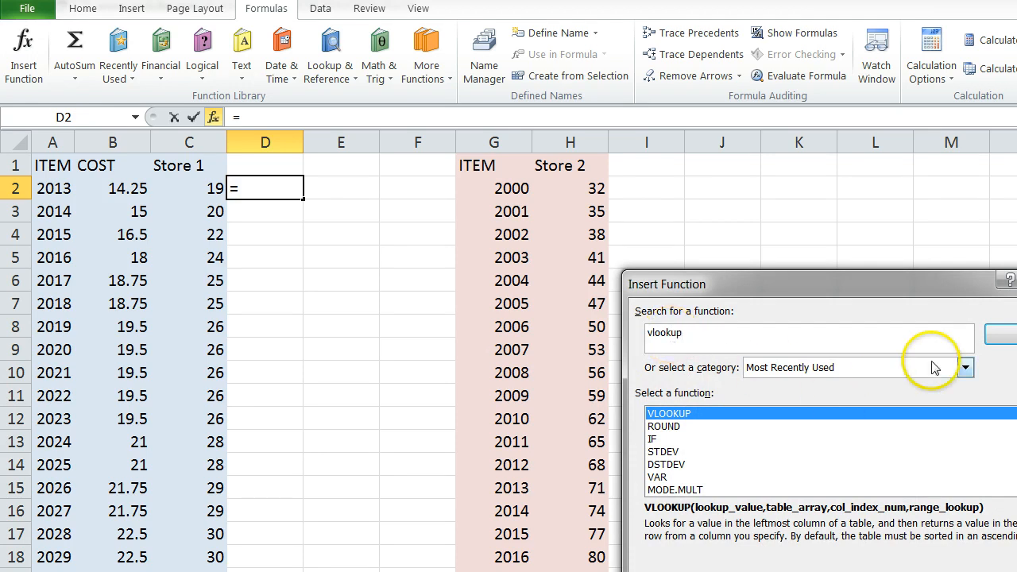
left_click(1003, 335)
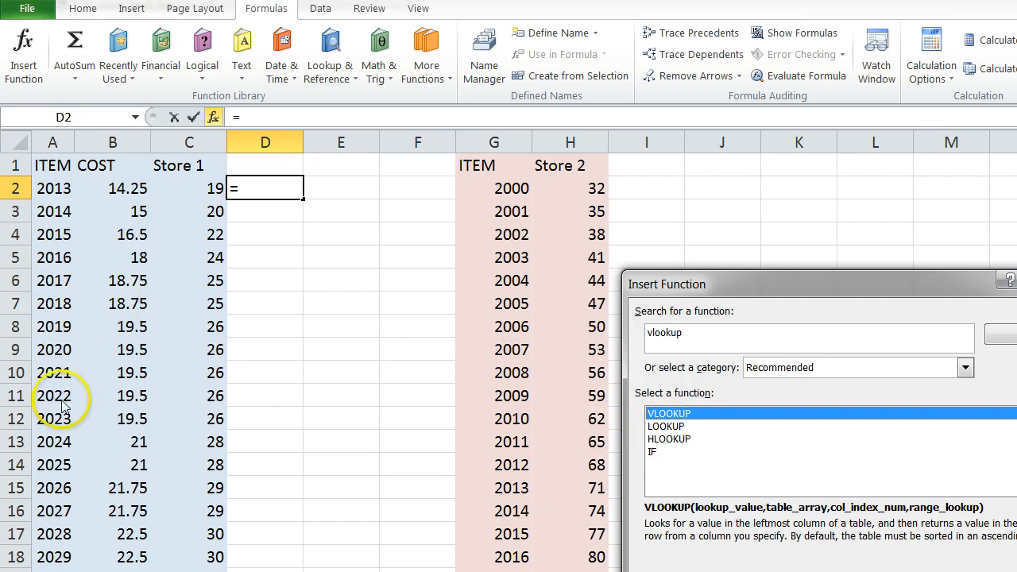
left_click(934, 571)
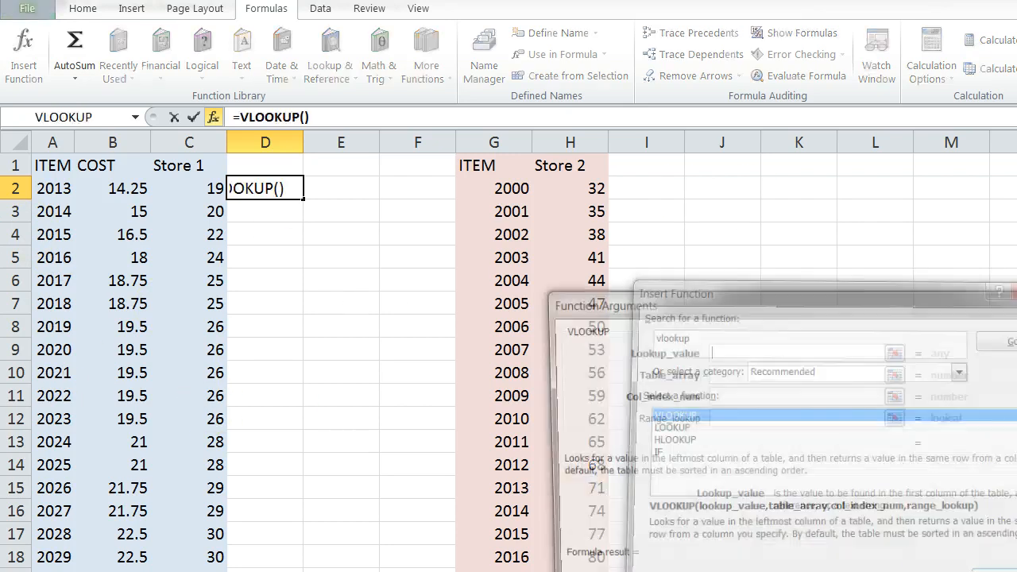
Set the VLOOKUP lookup value to A2 and the table array to the Store 2 range G1:H83
left_click_drag(728, 305, 615, 268)
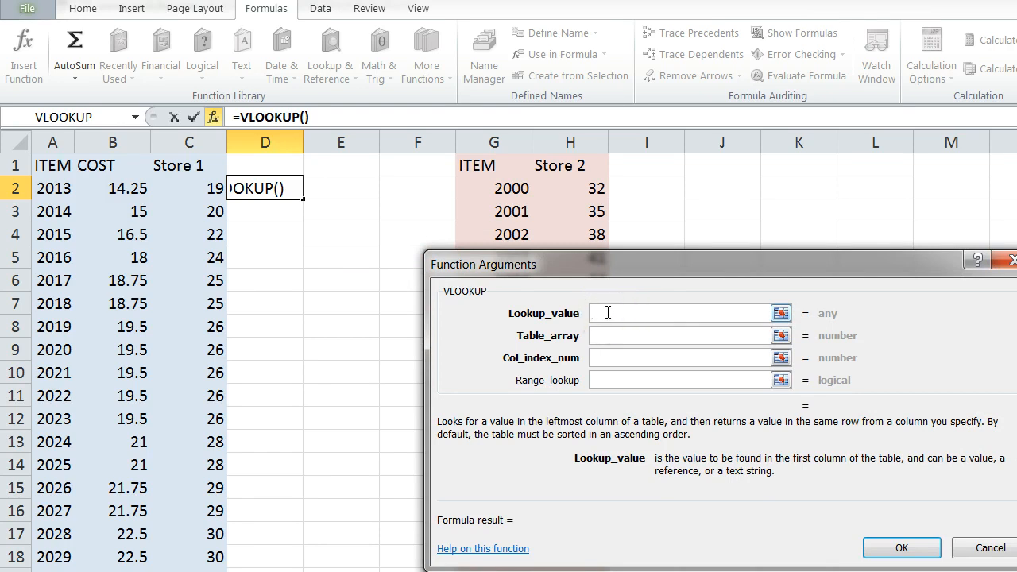
left_click(51, 187)
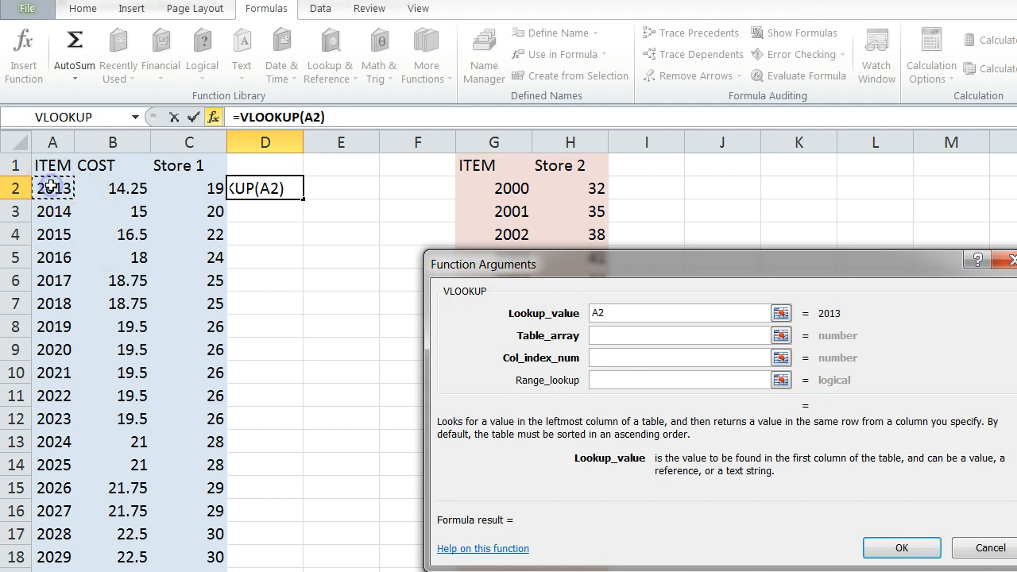
left_click(620, 338)
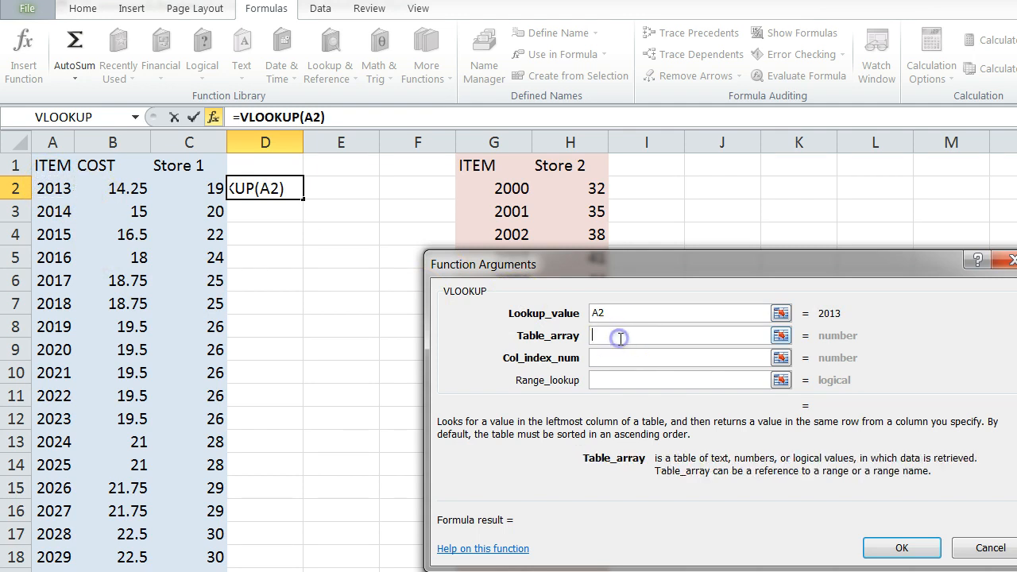
left_click(480, 162)
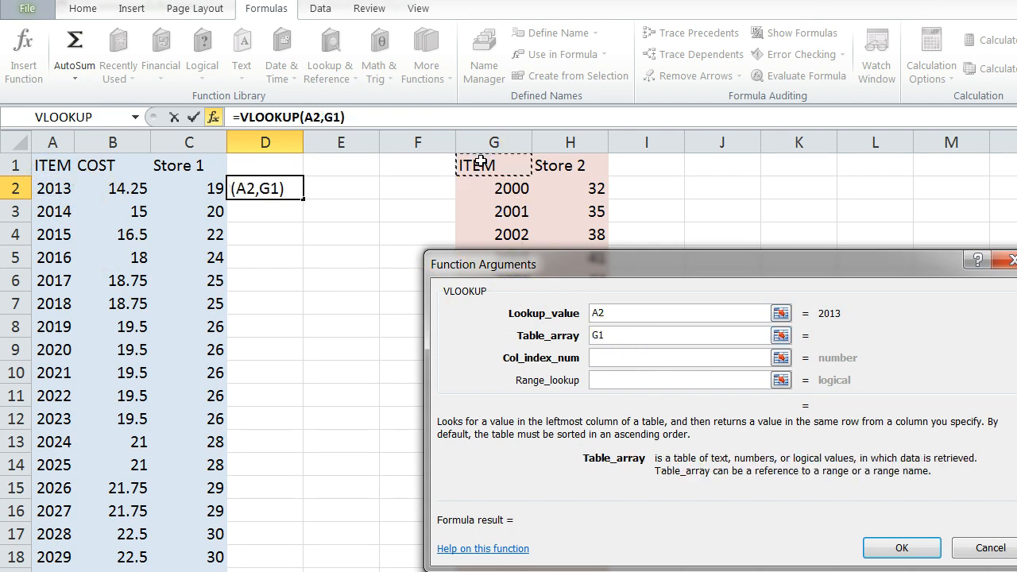
key("shift+Right")
key("shift+Down")
key("shift+Down")
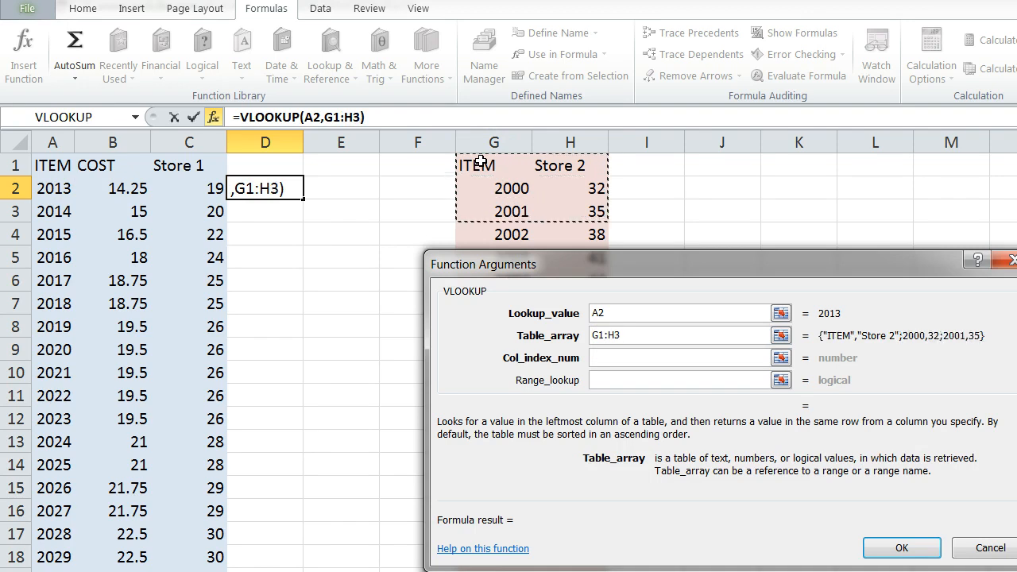
key("ctrl+shift+Down")
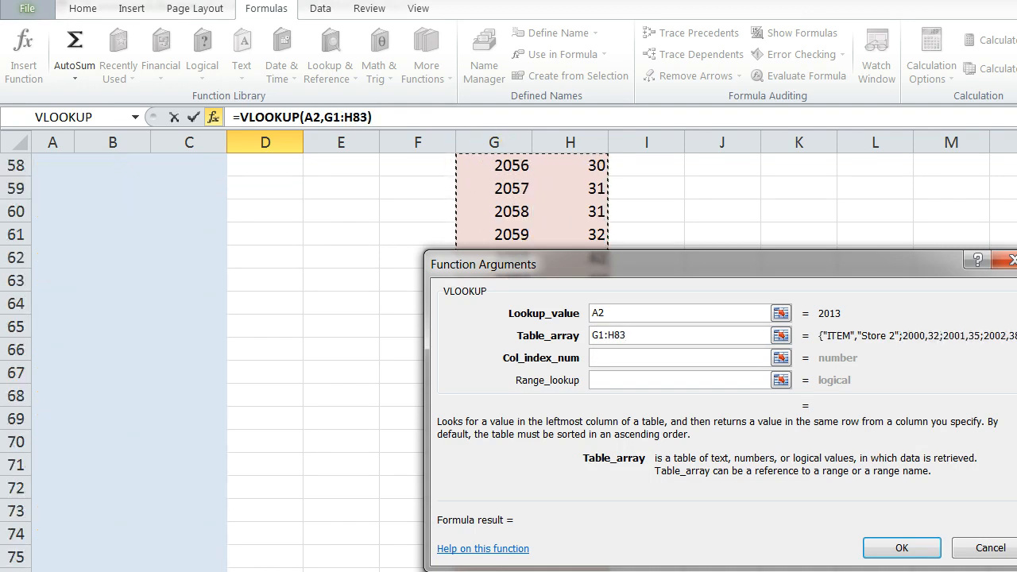
scroll(223, 358, "up", 19)
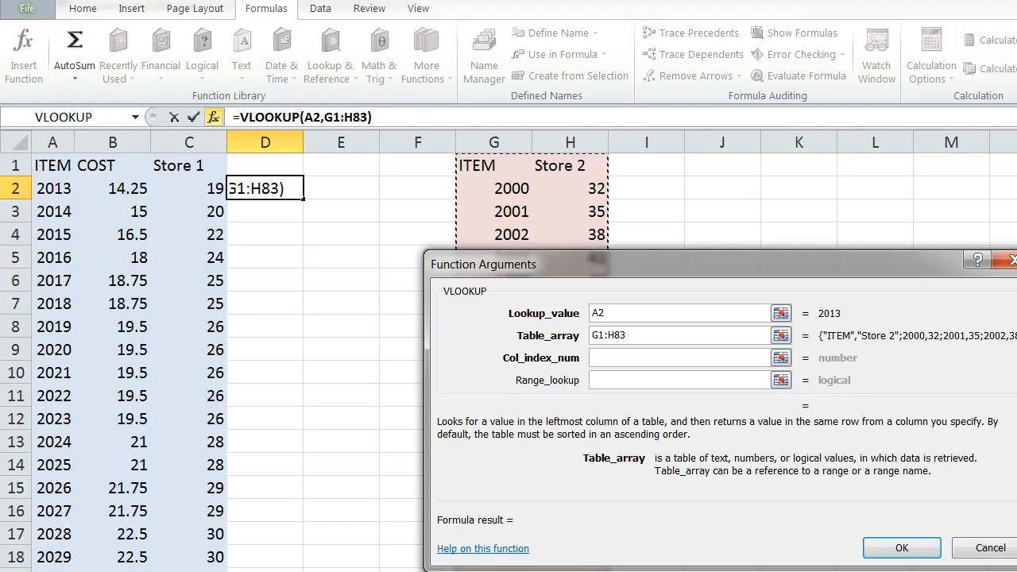
Set the column index to 2 and the range lookup to false, completing the VLOOKUP formula in D2
left_click(612, 358)
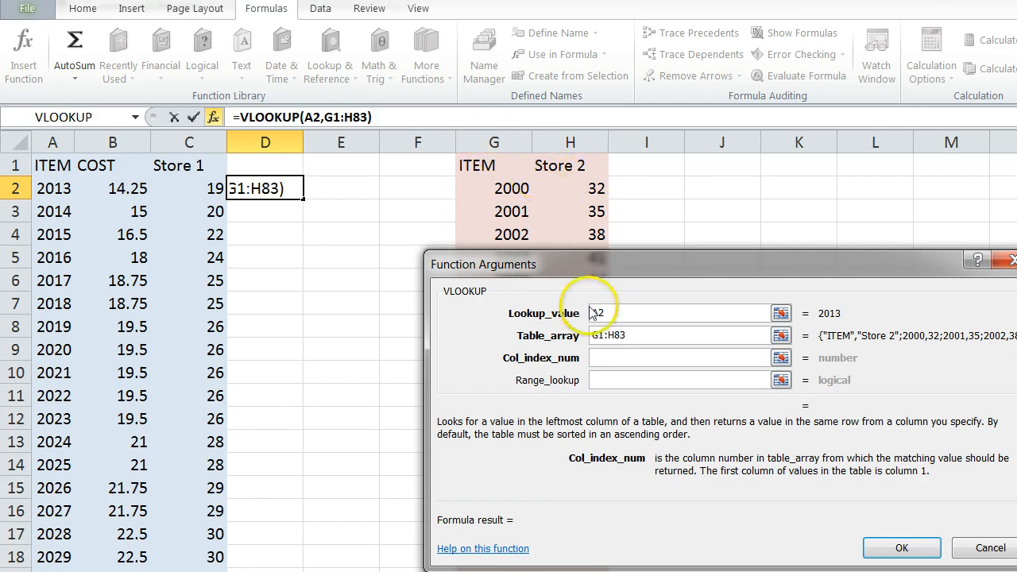
type("2")
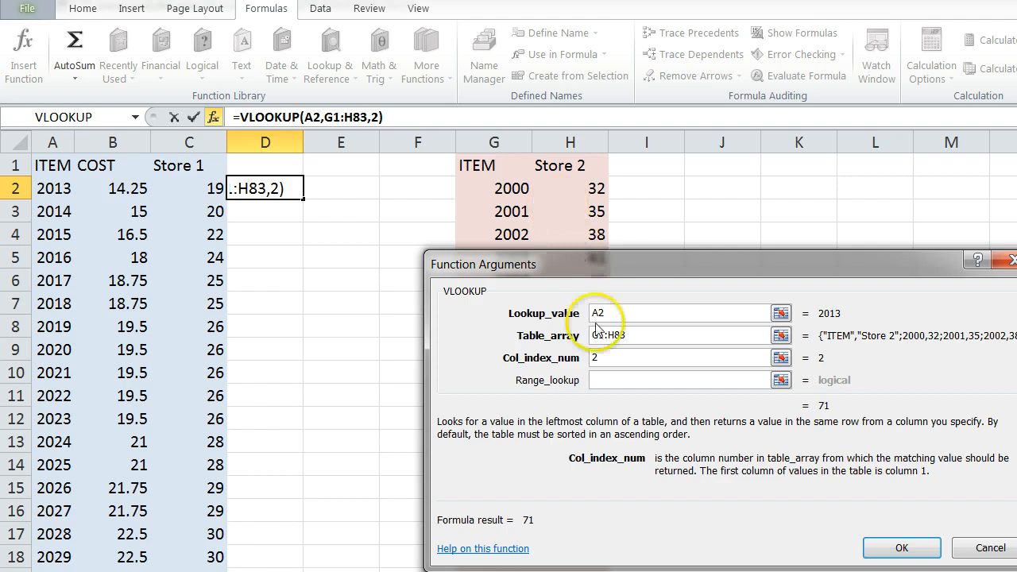
left_click(599, 380)
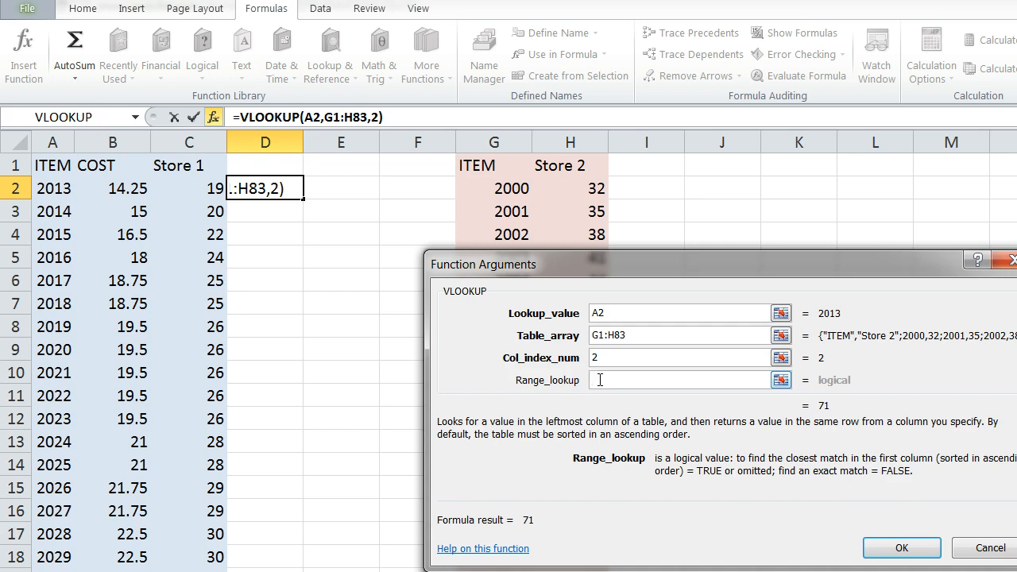
type("false")
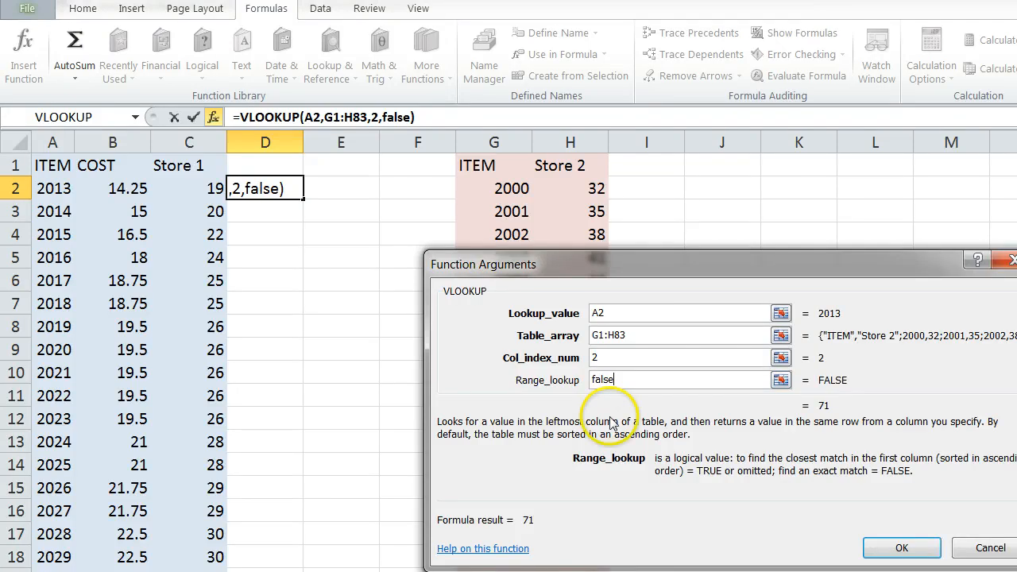
left_click(903, 548)
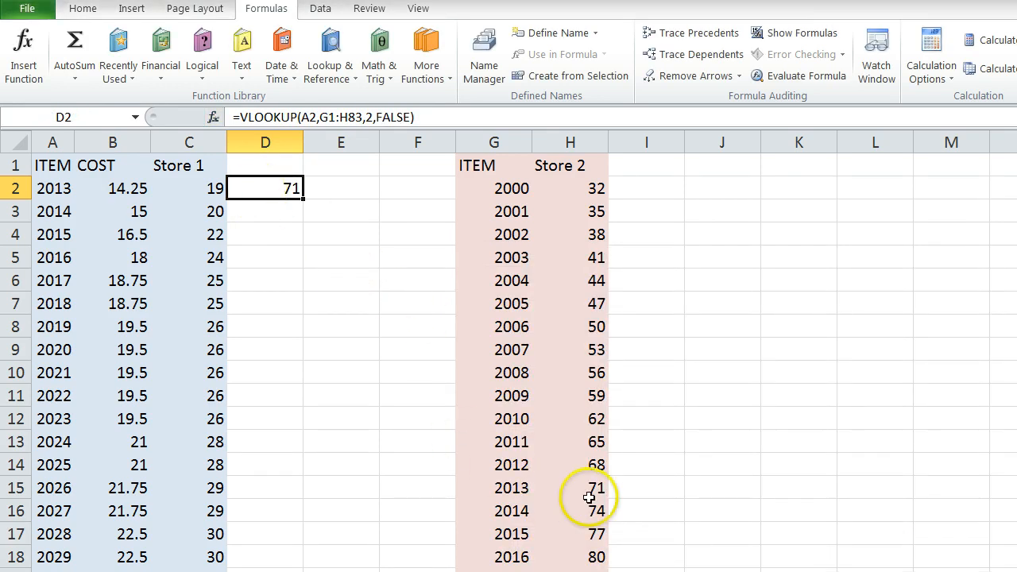
Compare item 2013's row in the Store 2 table with the lookup result in D2
left_click_drag(477, 493, 598, 490)
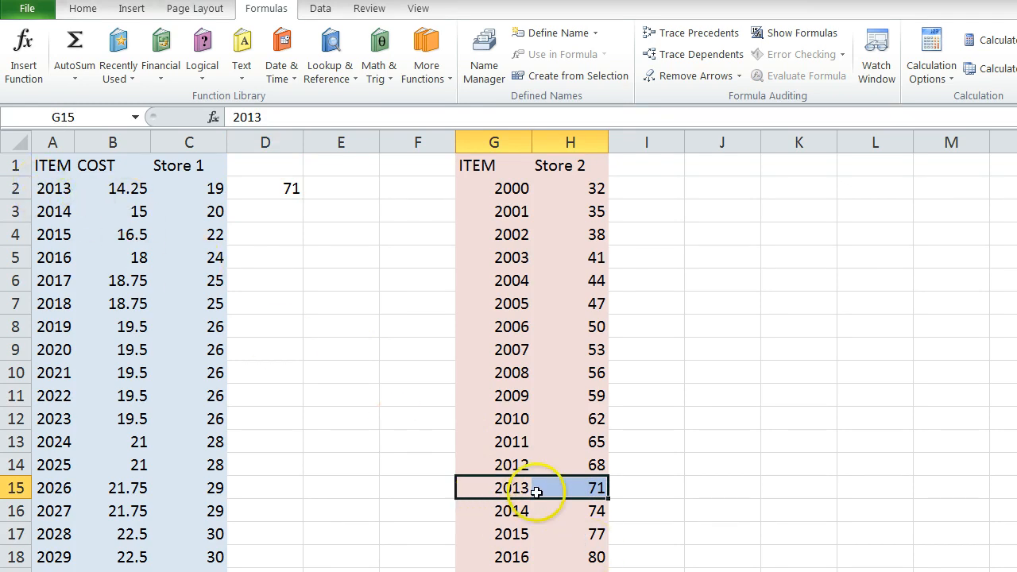
left_click(262, 187)
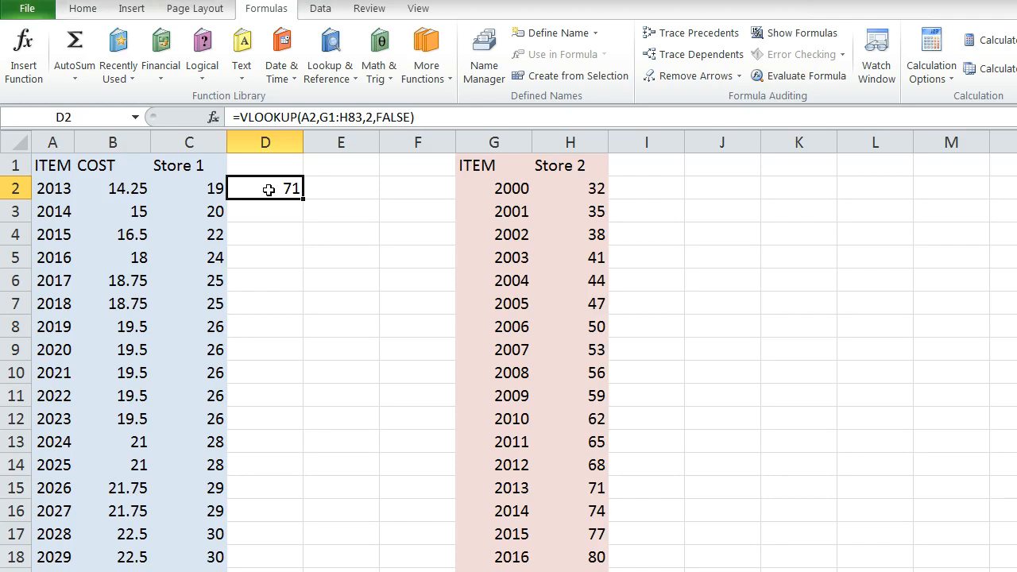
left_click(321, 117)
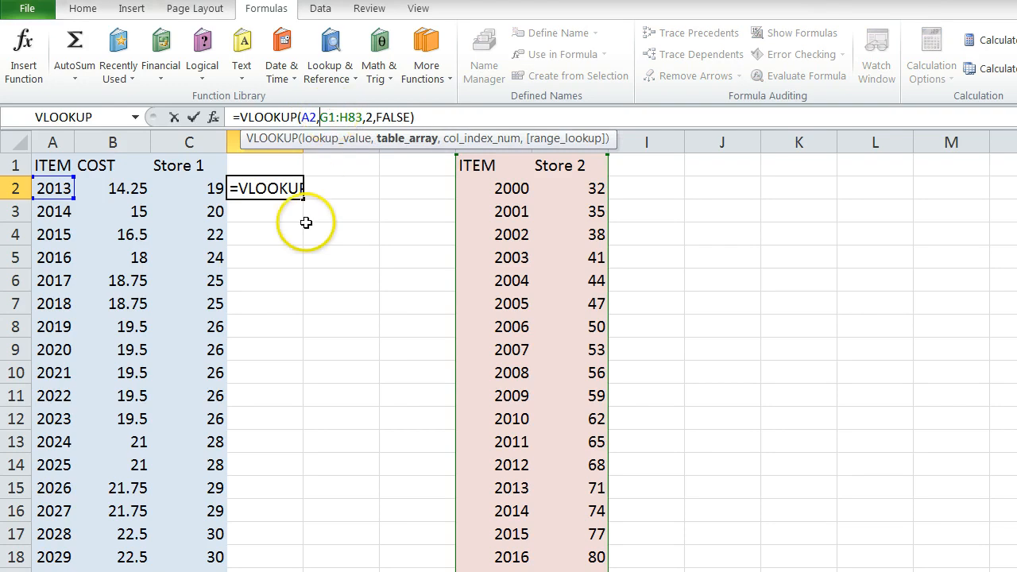
left_click(274, 221)
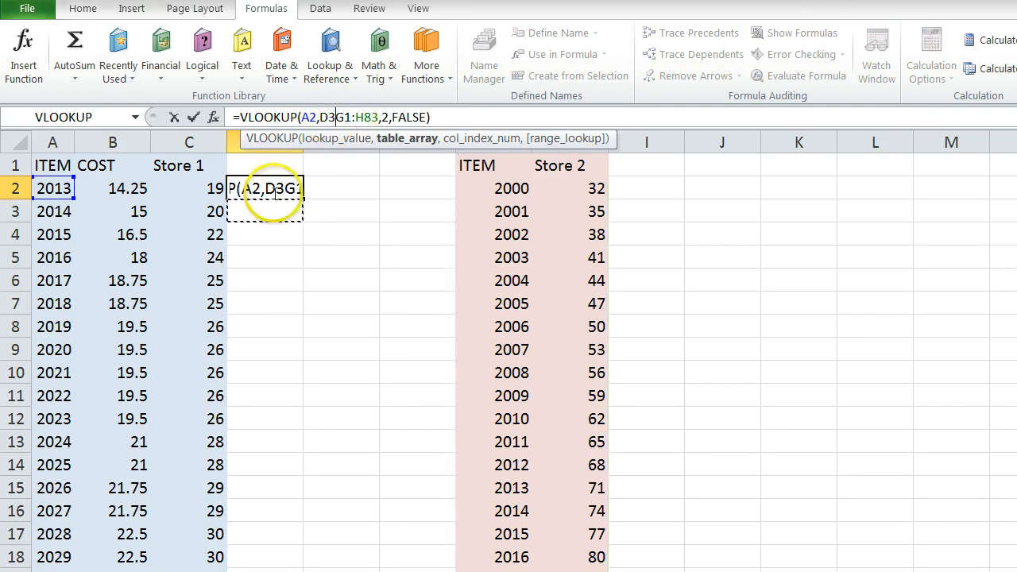
key("Escape")
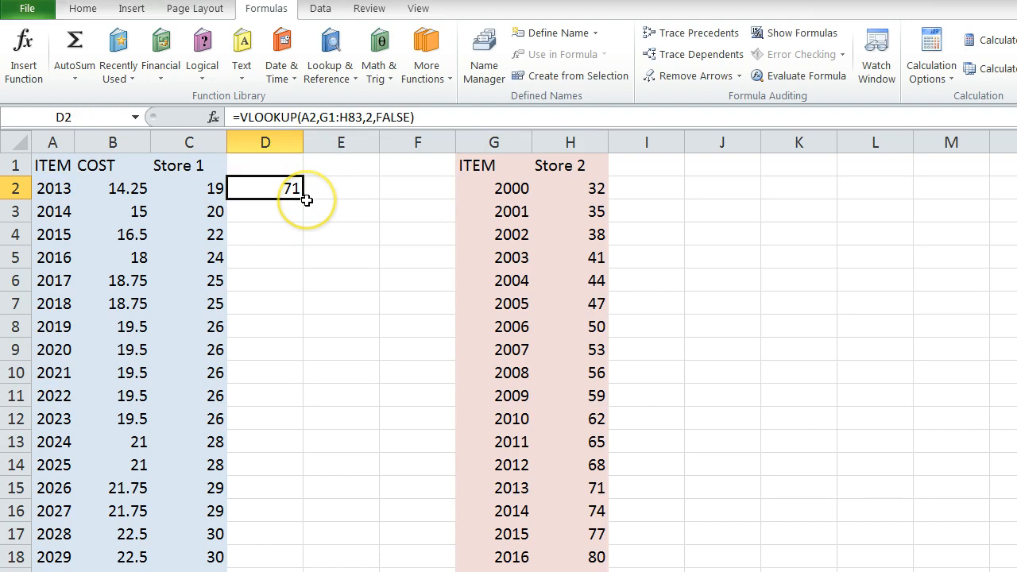
Fill the VLOOKUP formula from D2 down column D and inspect the references in the D2, D3 and D4 formulas
double_click(306, 199)
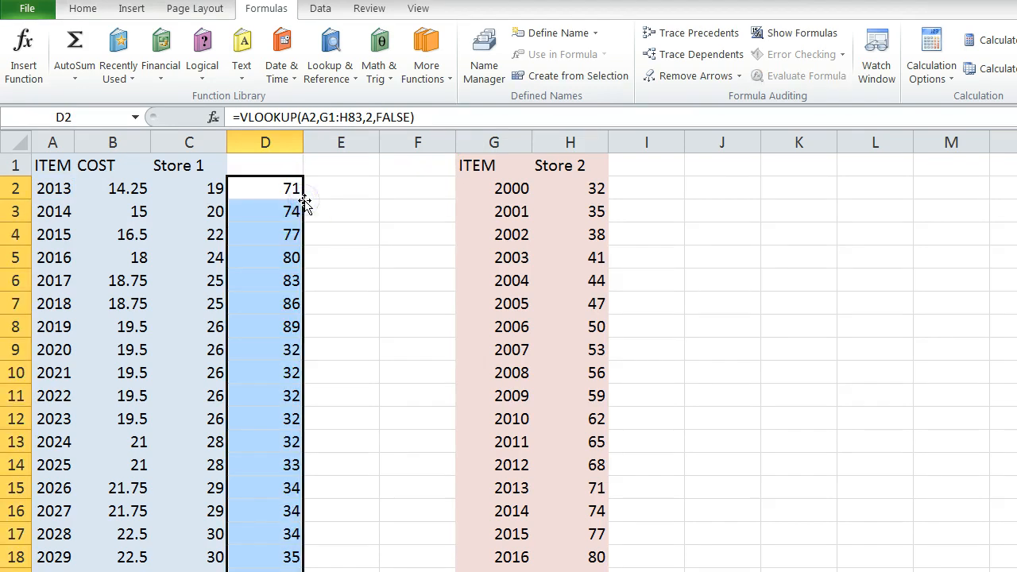
left_click(280, 209)
left_click(265, 189)
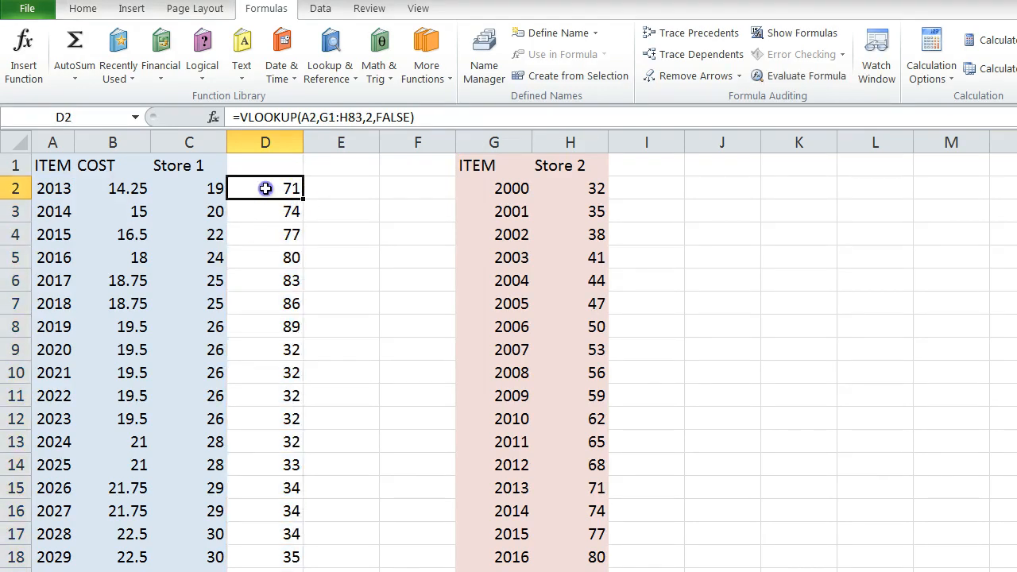
left_click(257, 211)
left_click(282, 202)
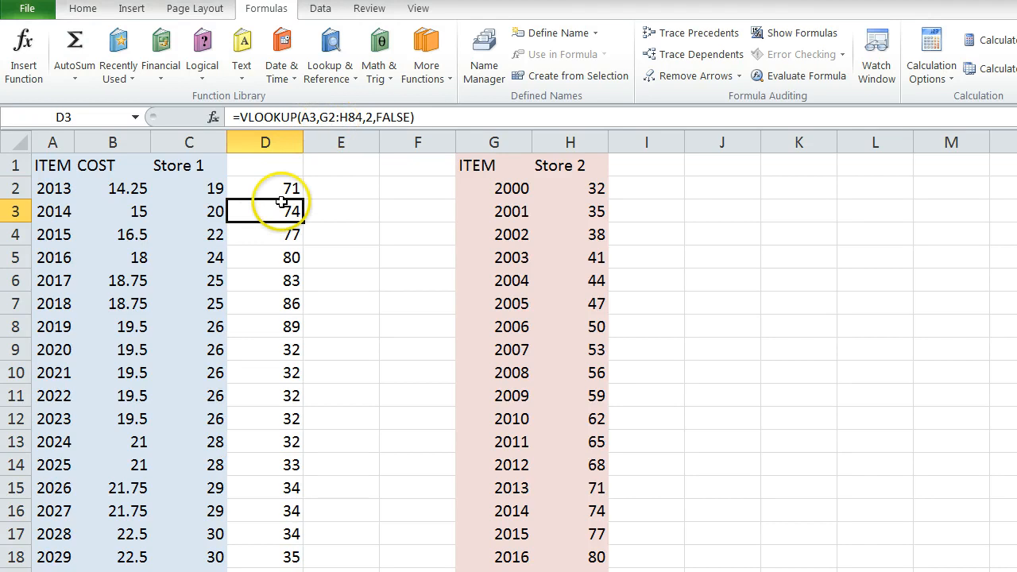
left_click(263, 234)
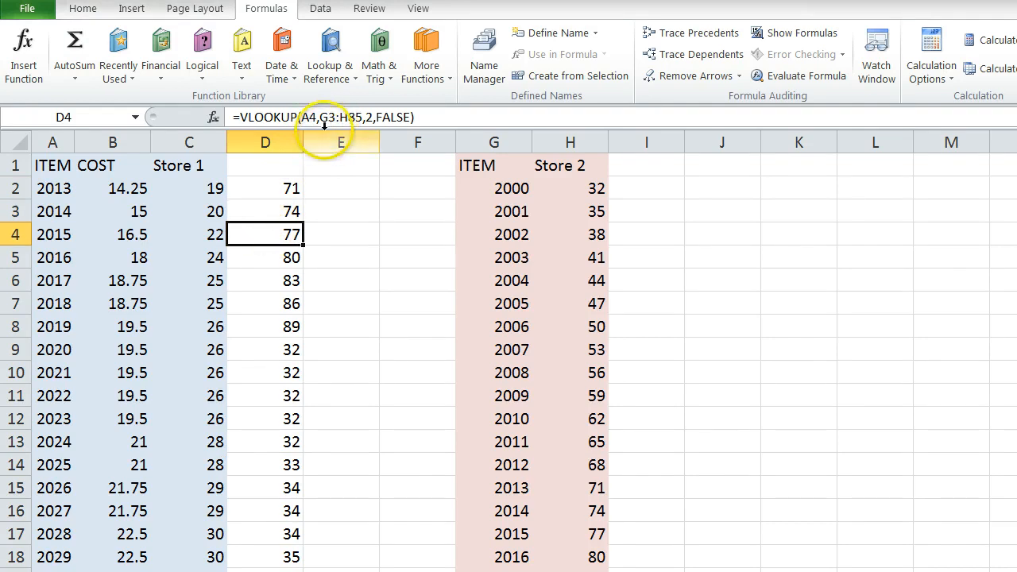
Make the table array in D2's VLOOKUP formula absolute as $G$1:$H$83
left_click(268, 190)
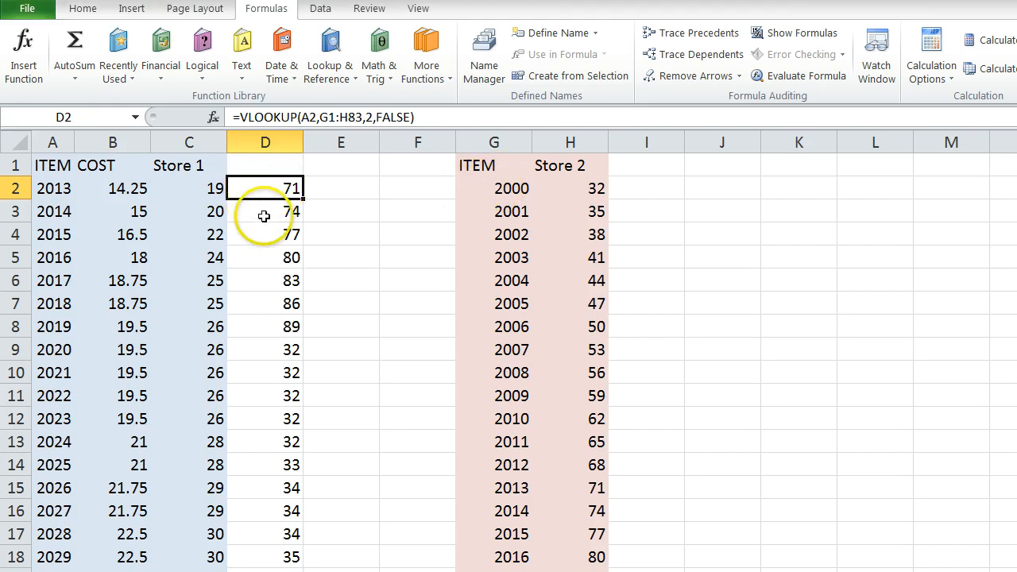
left_click(323, 117)
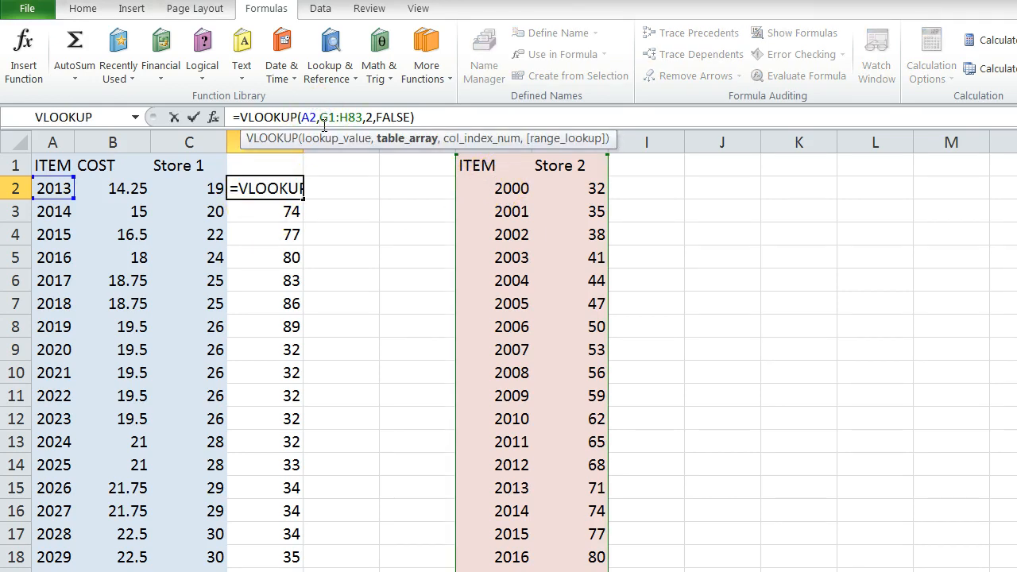
key("F4")
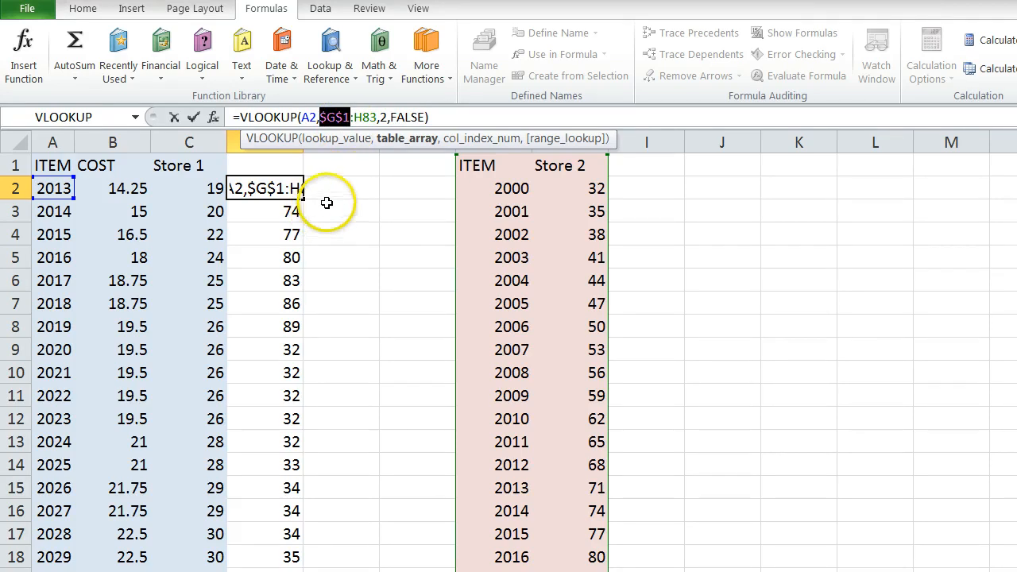
left_click(350, 117)
key("F4")
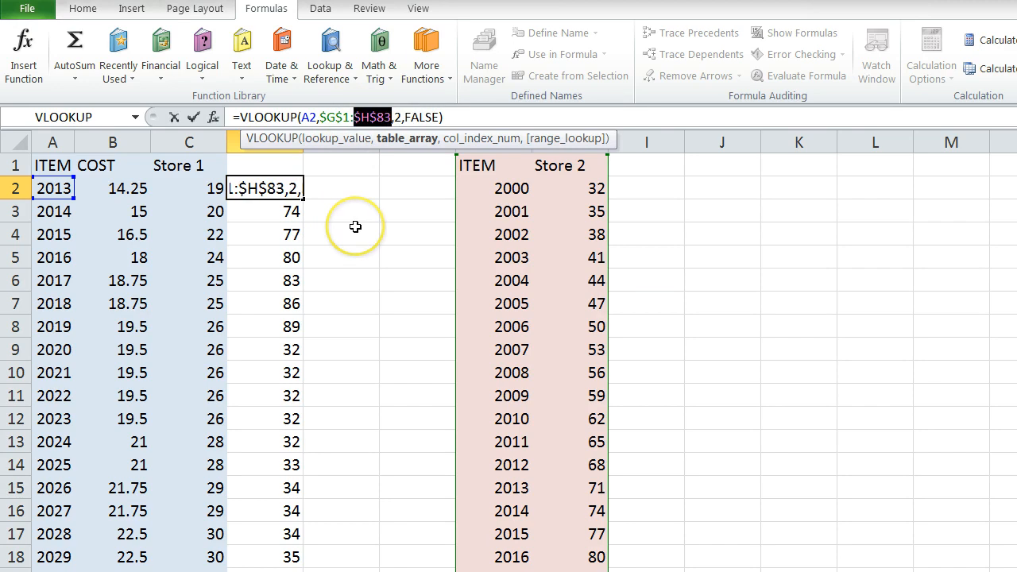
key("Return")
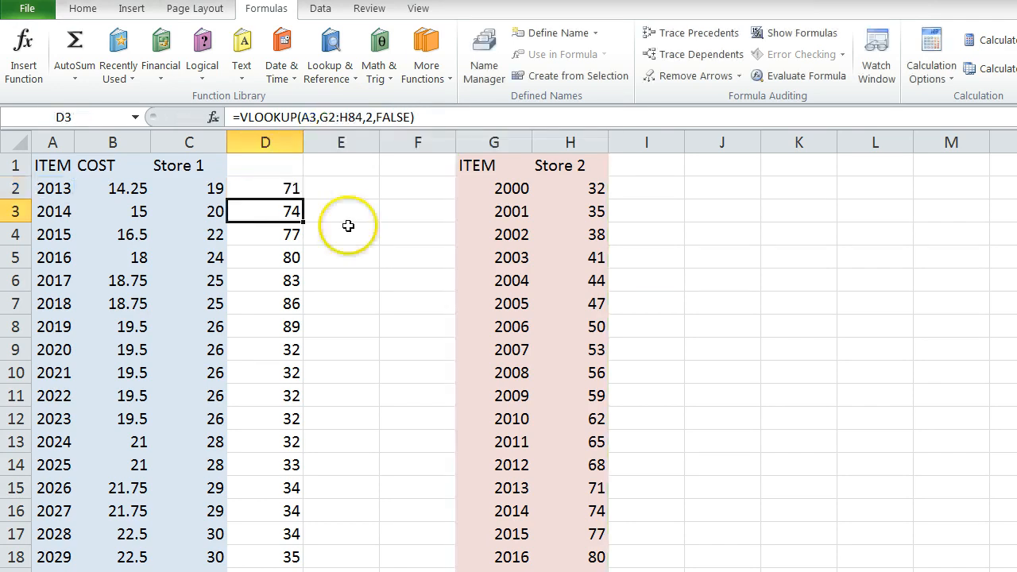
Fill the corrected VLOOKUP formula from D2 down column D and check the references in the first few filled cells
left_click(272, 188)
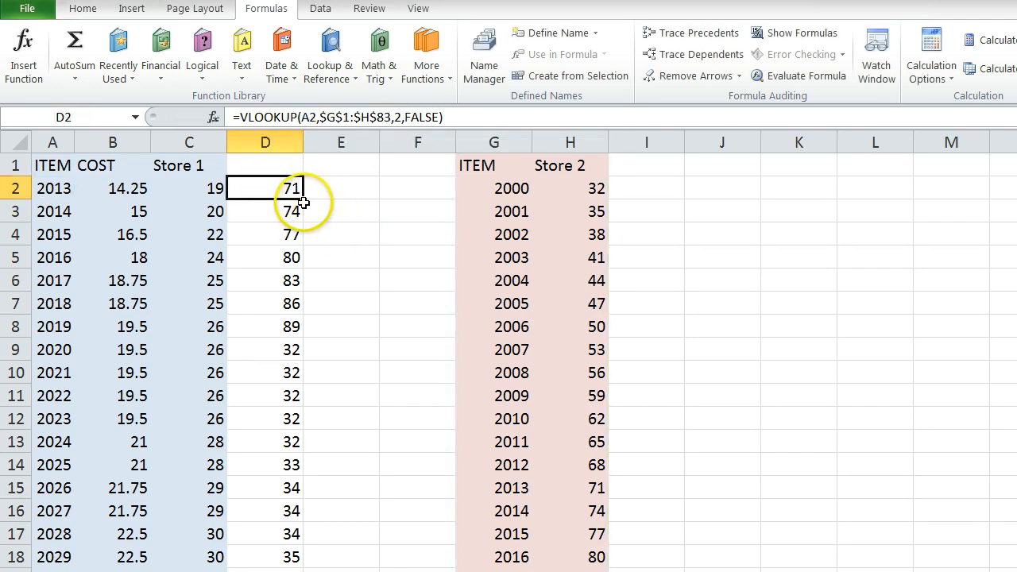
scroll(319, 293, "down", 14)
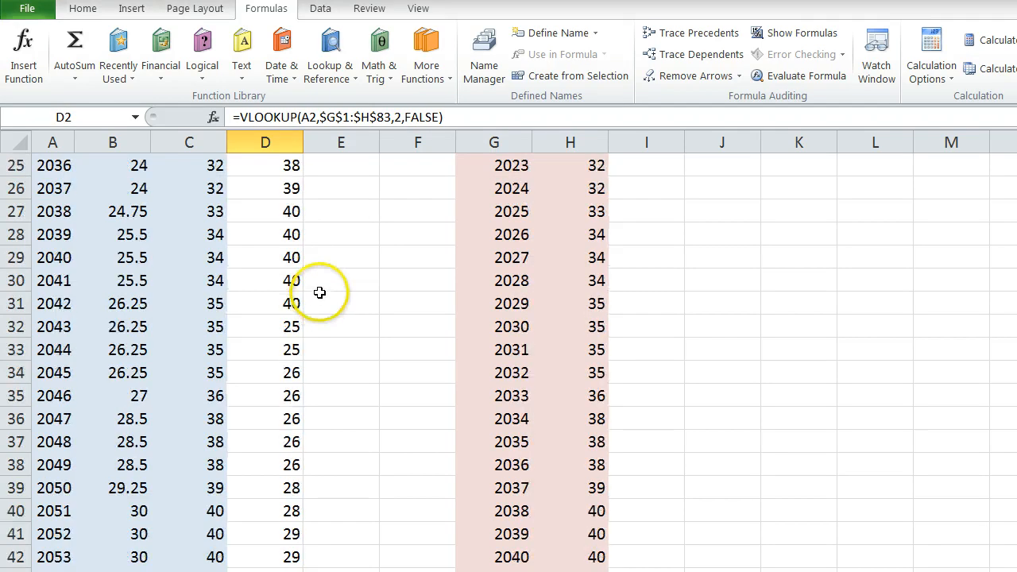
scroll(319, 292, "up", 14)
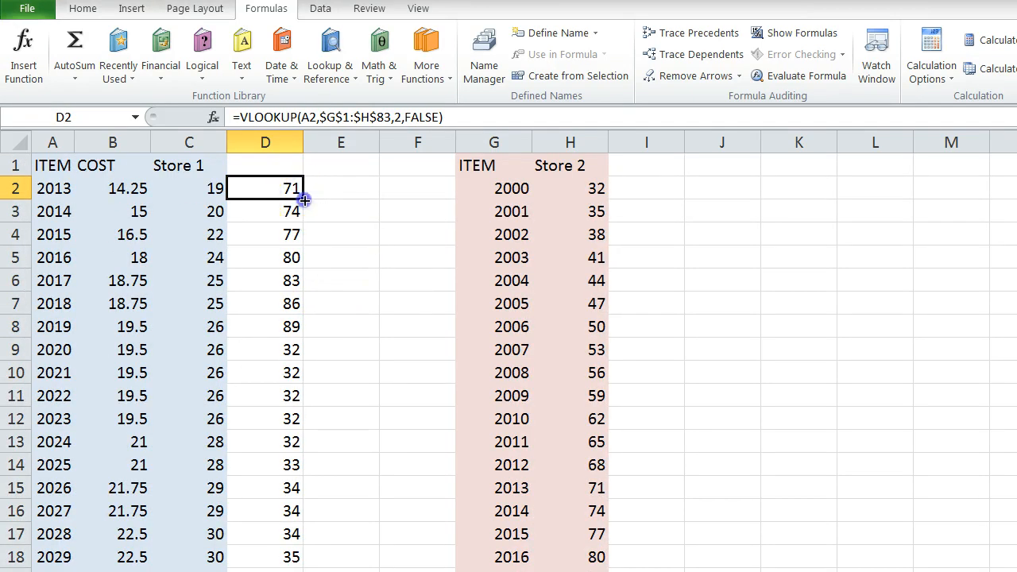
double_click(298, 189)
left_click(257, 220)
left_click(256, 231)
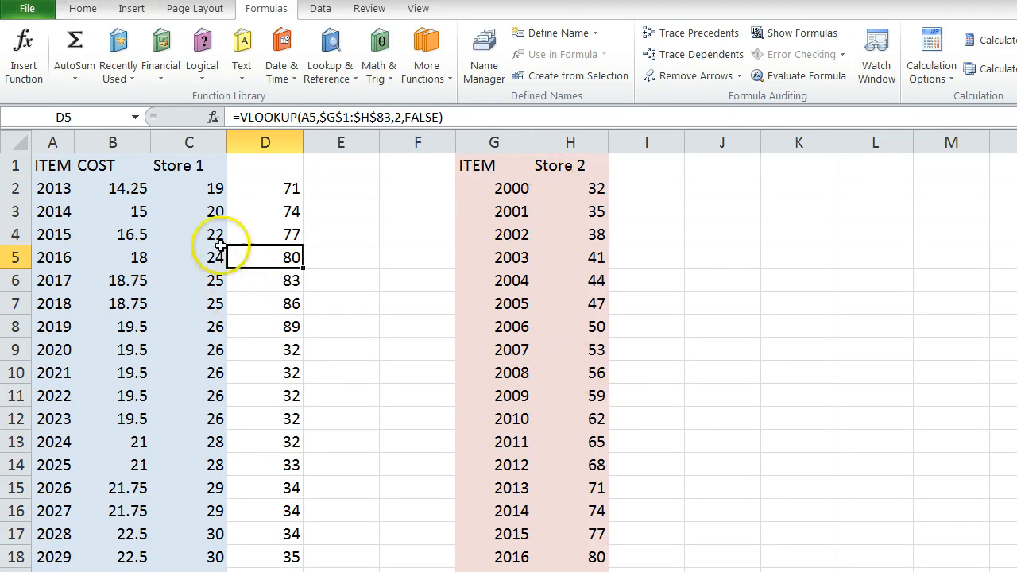
left_click(264, 209)
left_click(251, 192)
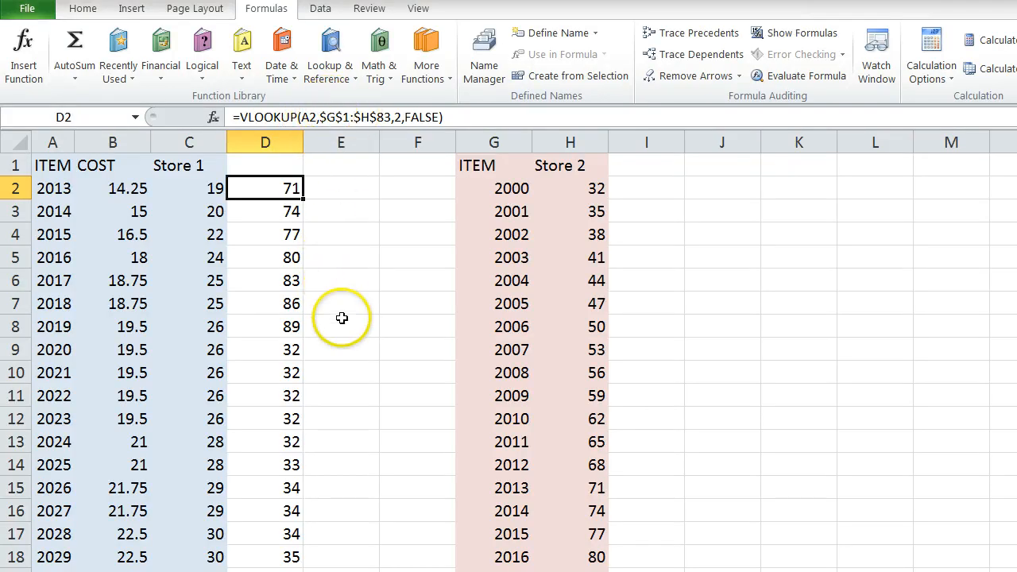
Enter the column header Total INV in E1
left_click(325, 164)
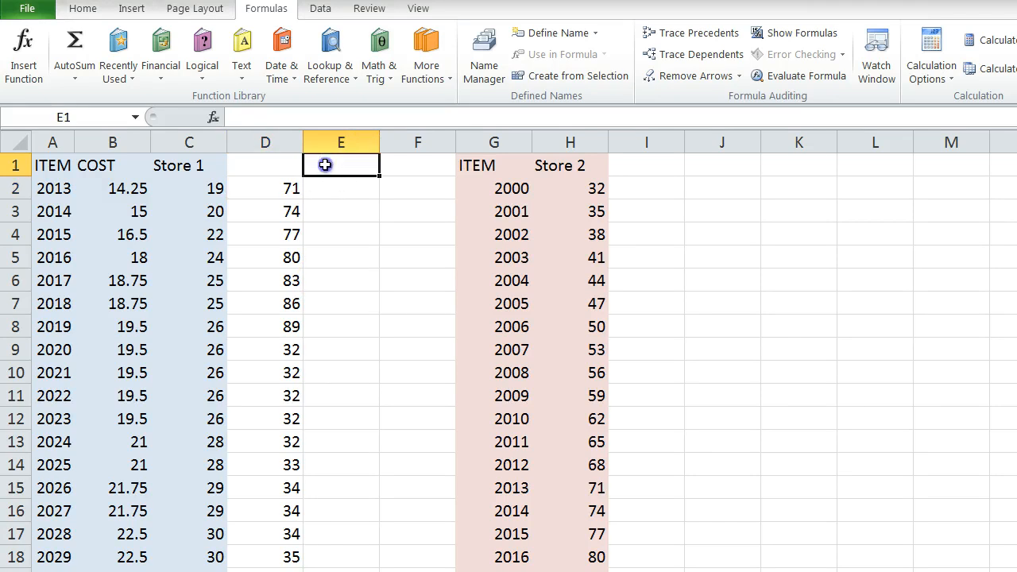
type("Total")
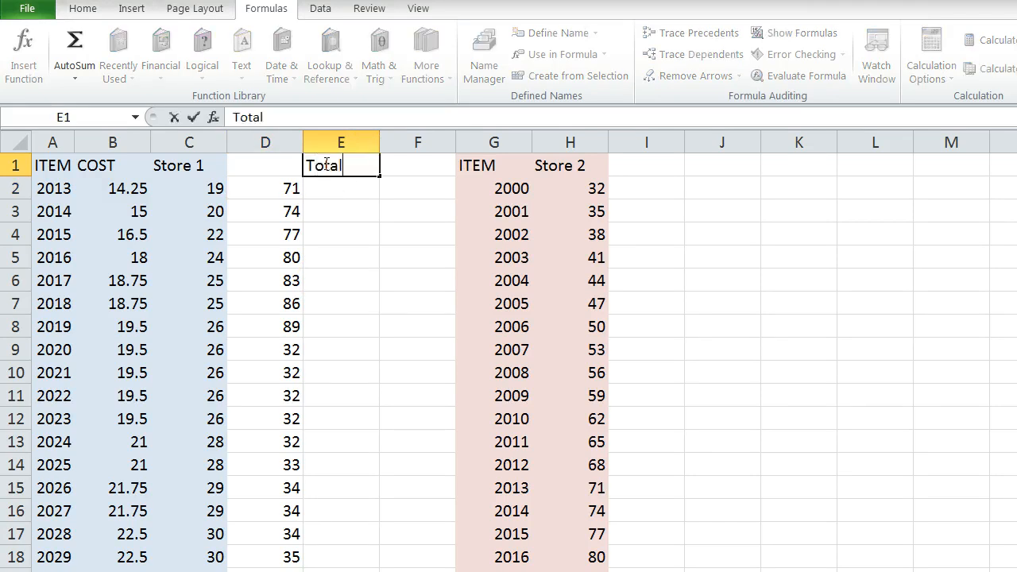
type(" INV")
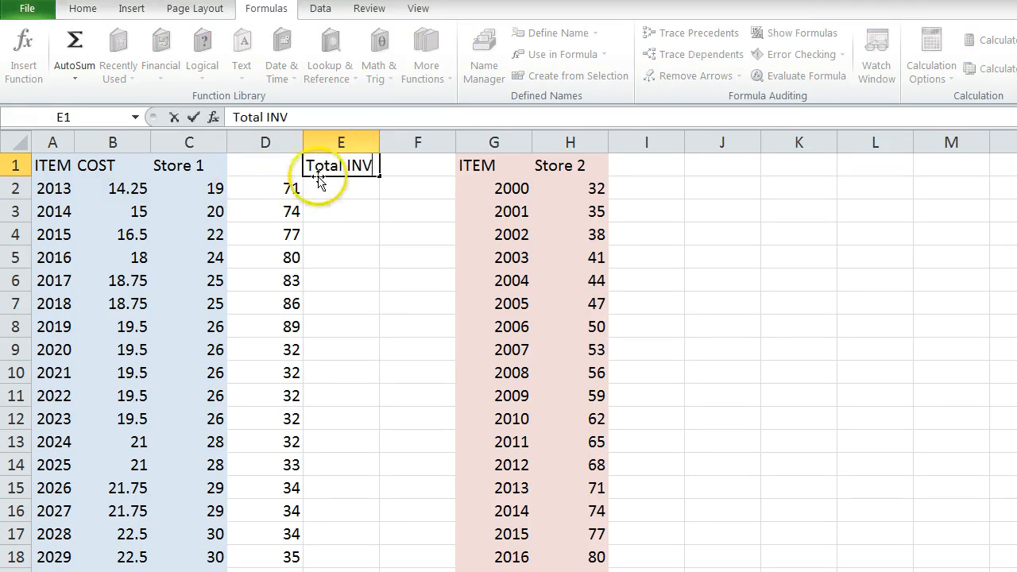
left_click(333, 191)
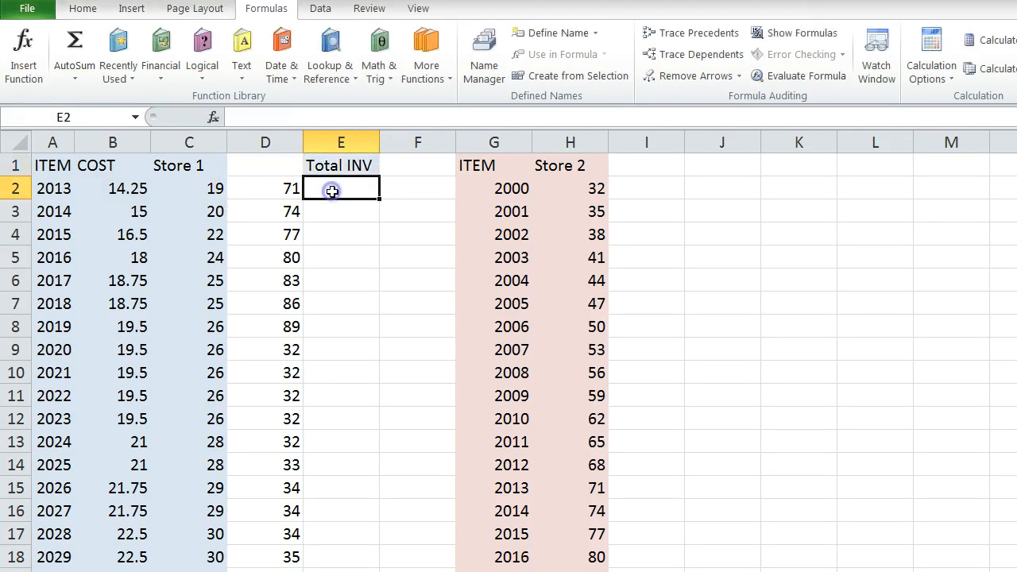
Copy the Store 2 header from H1 into D1 above the lookup results
left_click(550, 165)
key("Left")
key("Left")
key("Left")
key("Left")
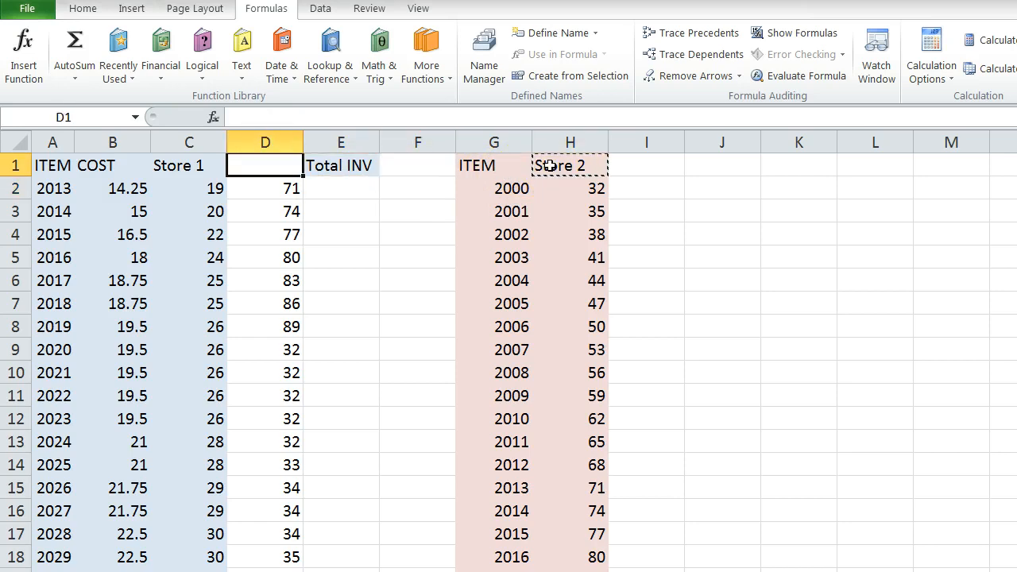
type("Store 2")
left_click(365, 302)
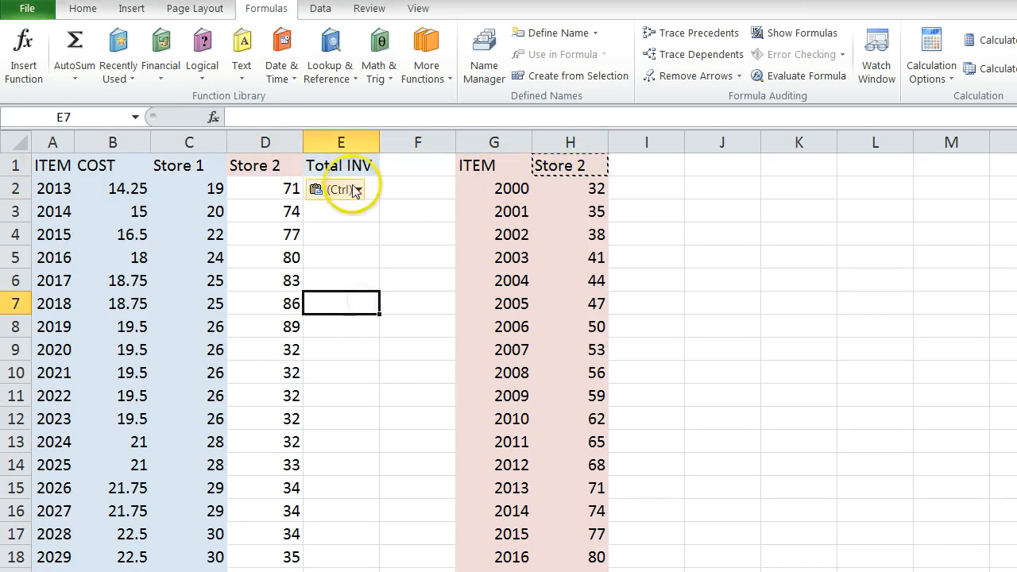
left_click(362, 259)
Enter the formula +D2+C2 in E2 and fill it down the Total INV column
left_click(373, 189)
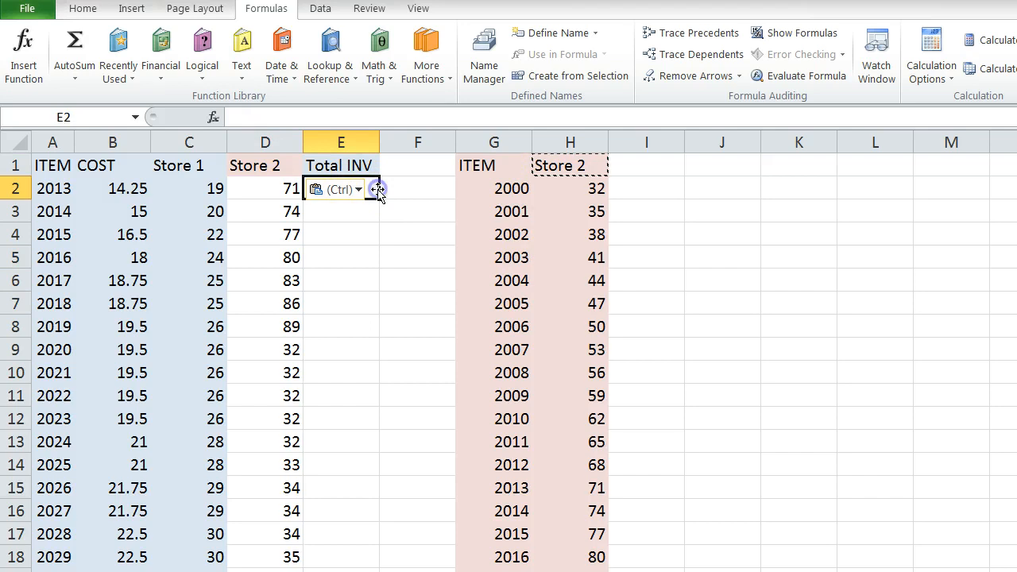
type("+")
key("Left")
type("+")
key("Left")
key("Left")
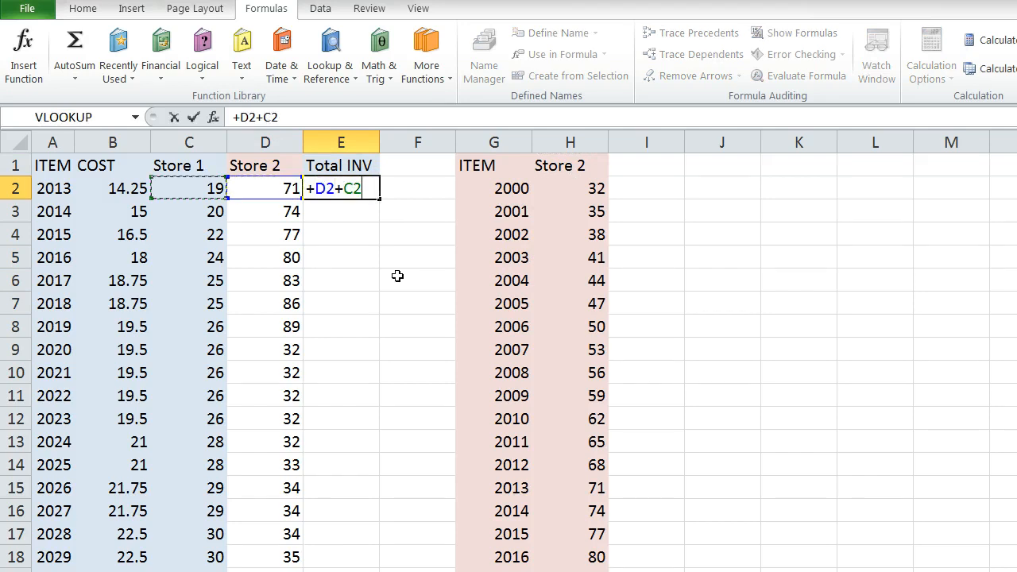
key("Return")
left_click(361, 188)
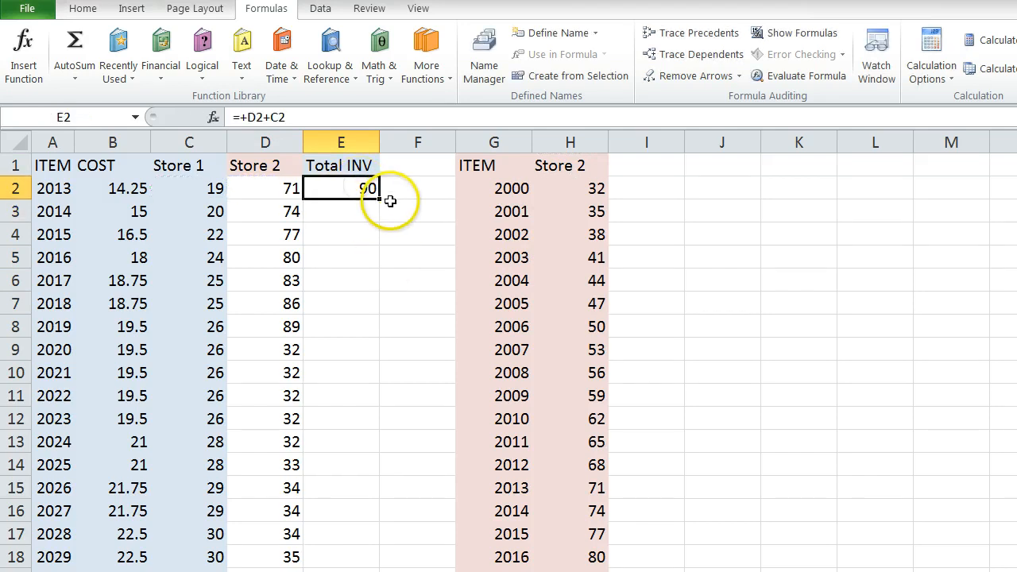
double_click(382, 201)
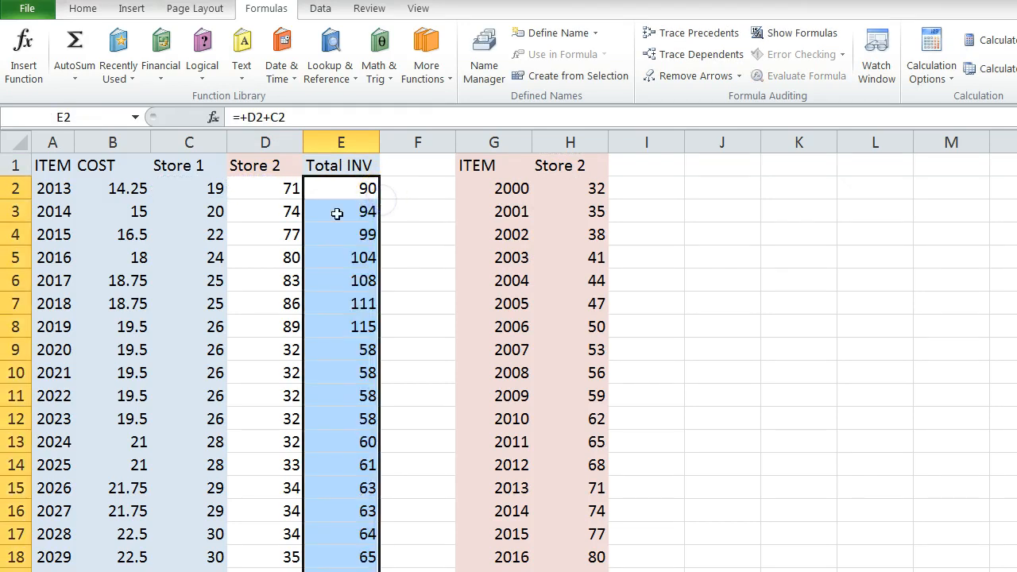